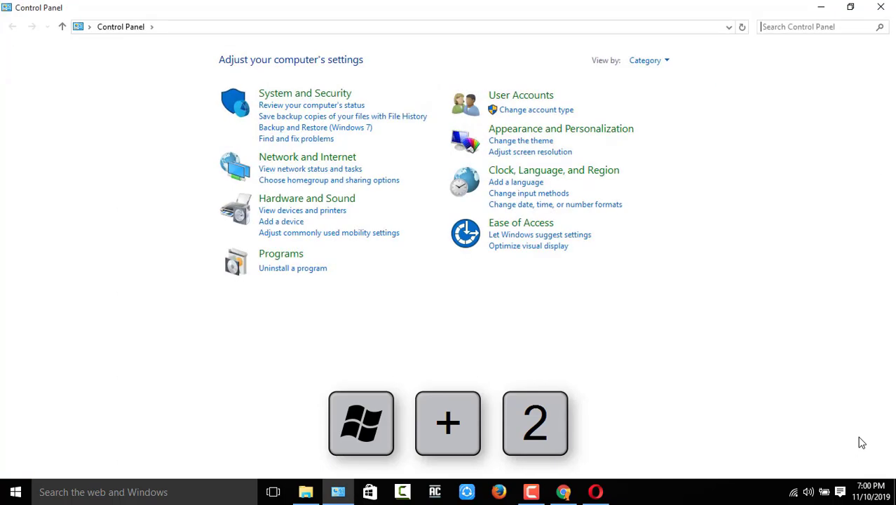
Open the Store from its pinned taskbar position, and minimize all open windows and restore them
key("super+3")
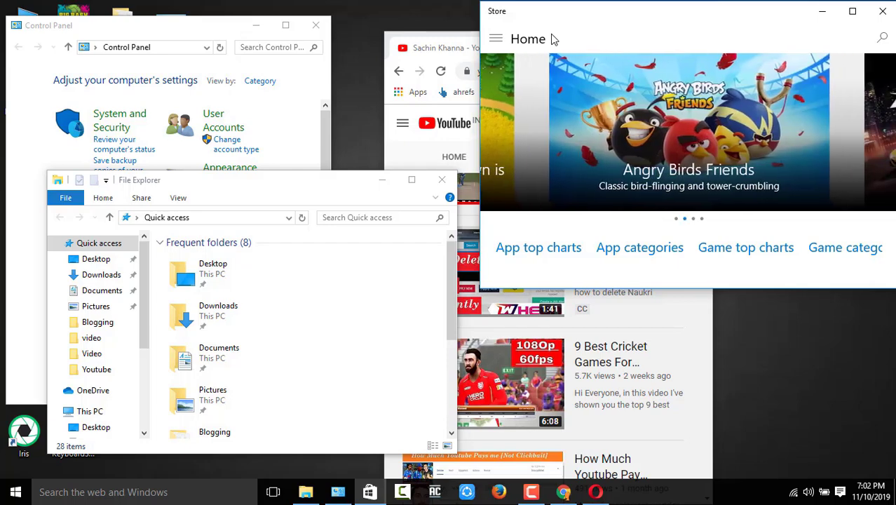
key("super+m")
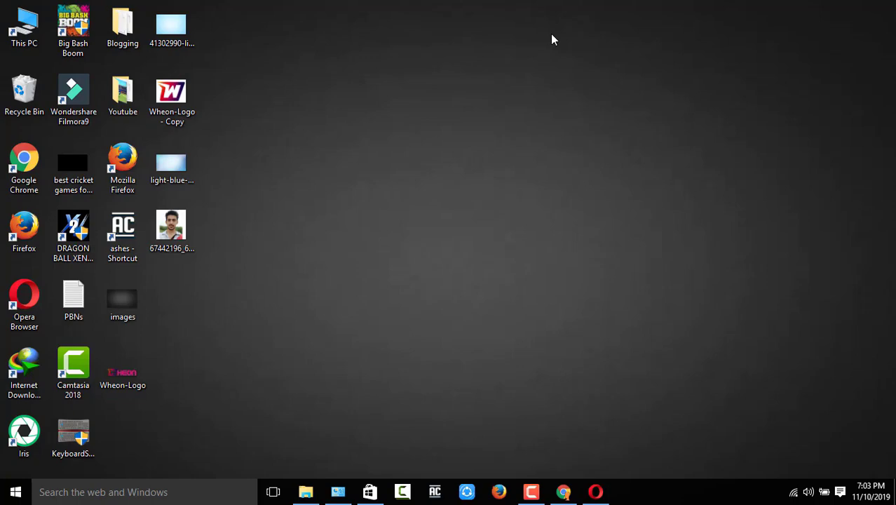
key("super+shift+m")
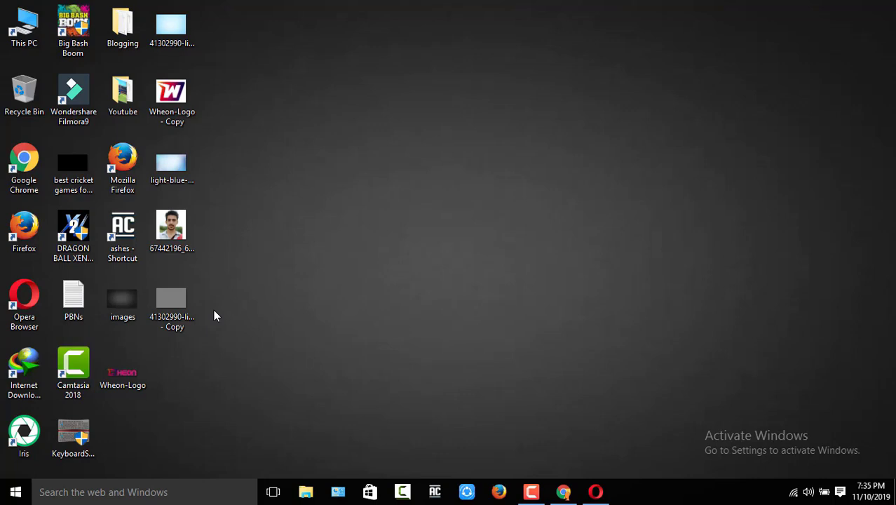
Permanently delete the desktop image "41302990-light-blue-abstract-background-with-radial-gradient-effect - Copy" without sending it to the Recycle Bin, and check the Recycle Bin
left_click(238, 303)
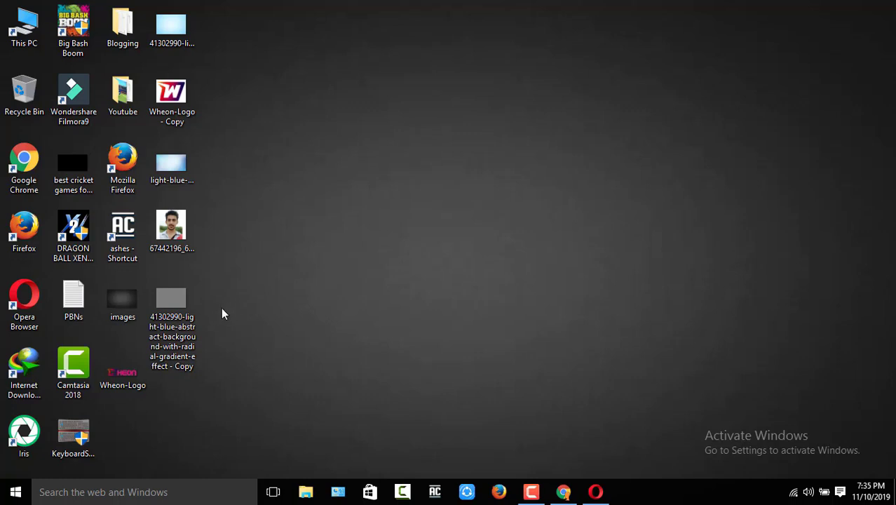
left_click(189, 299)
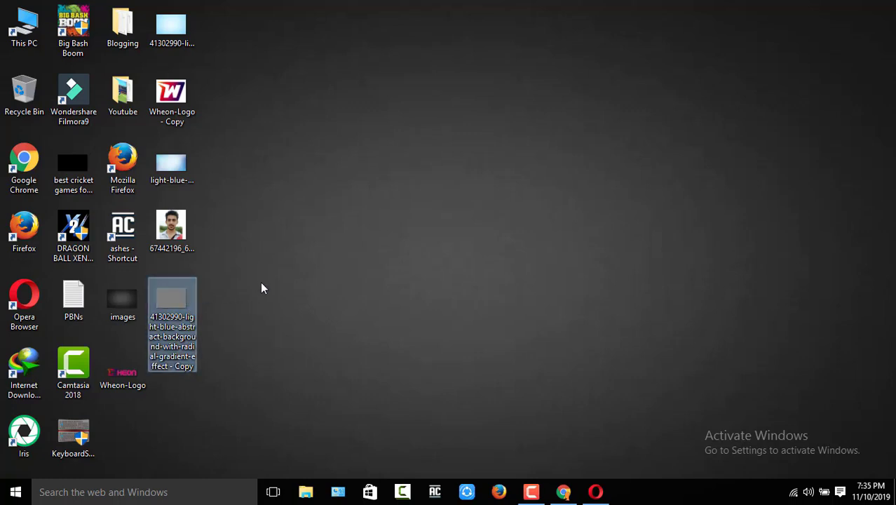
key("shift+Delete")
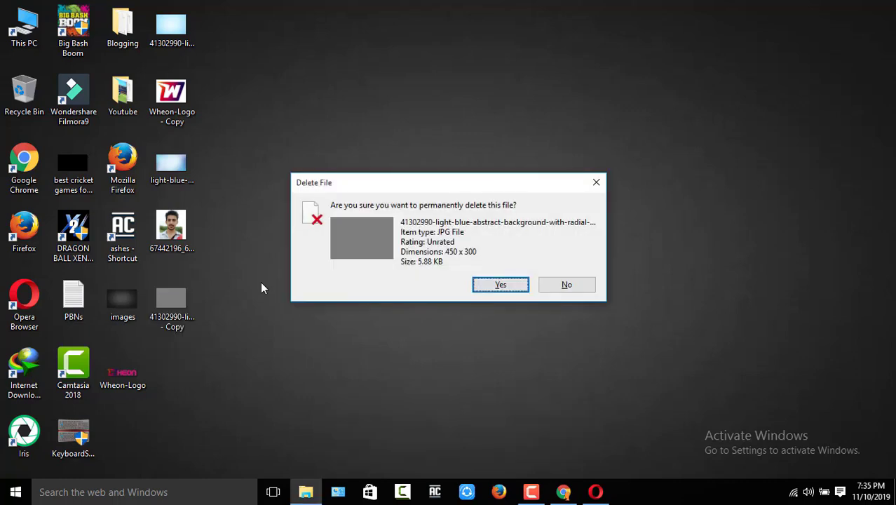
key("Return")
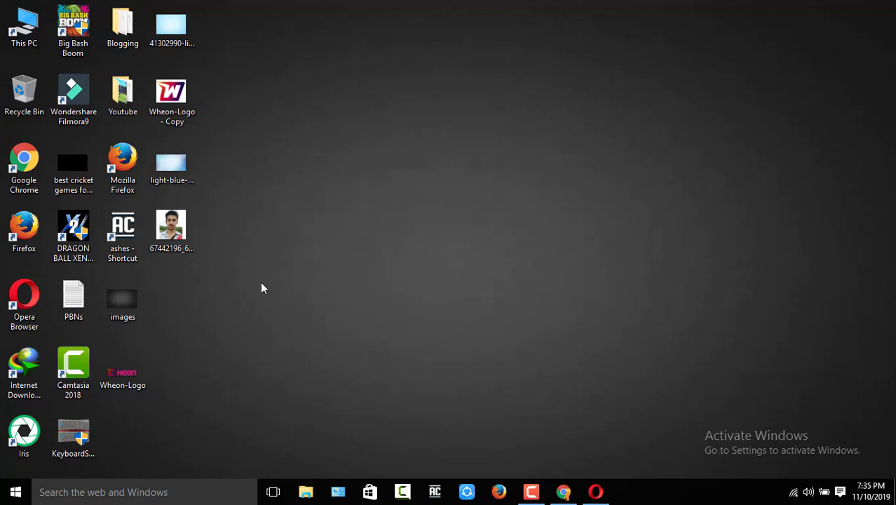
double_click(24, 98)
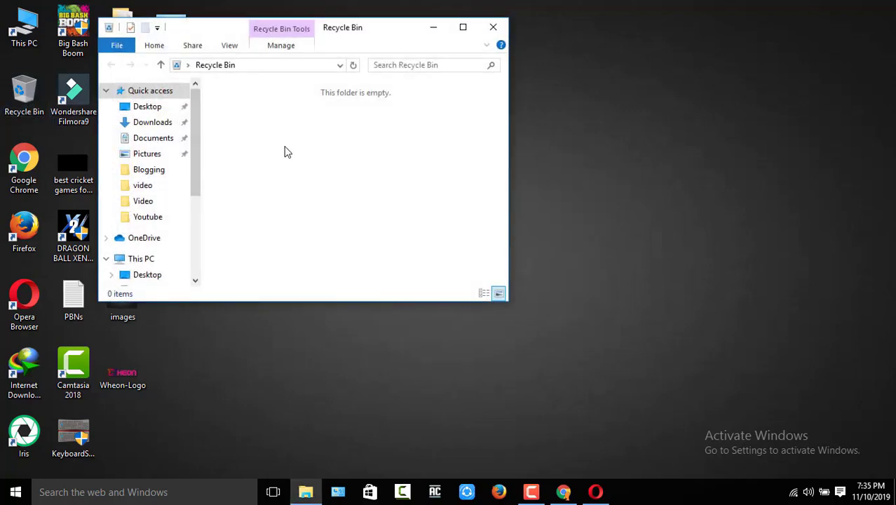
left_click(493, 27)
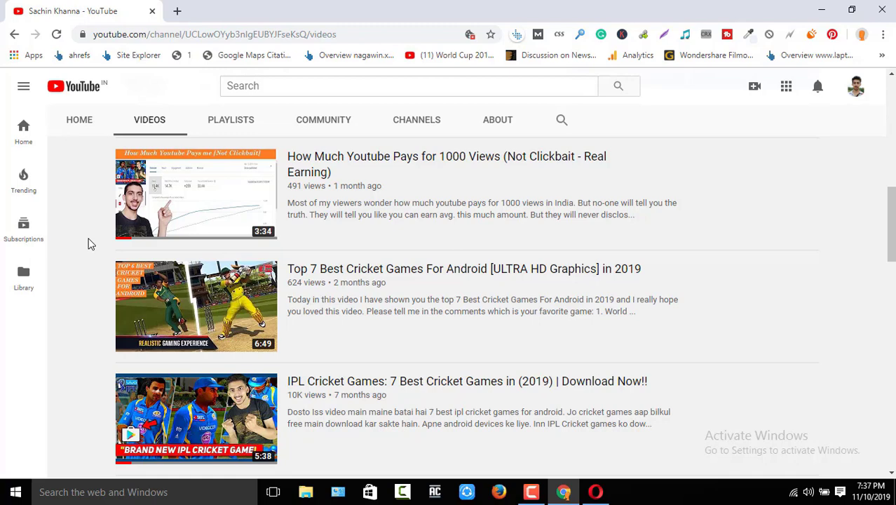
Snap the browser window to the right half, left half, upper-left quarter and lower-left quarter of the screen, and minimize it
key("super+Right")
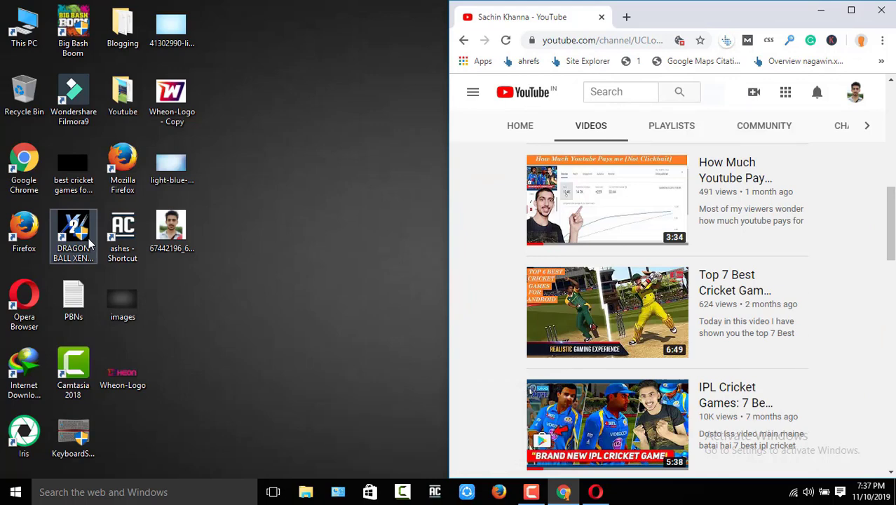
key("super+Left")
key("super+Left")
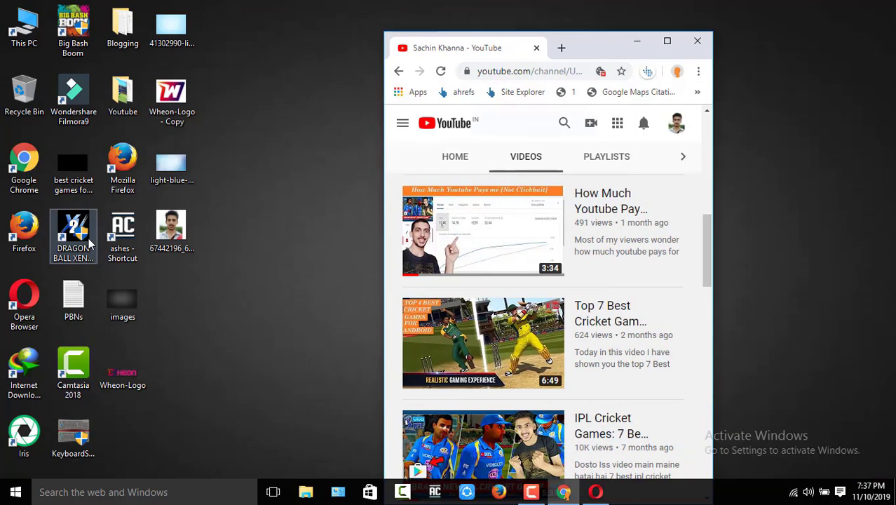
key("super+Up")
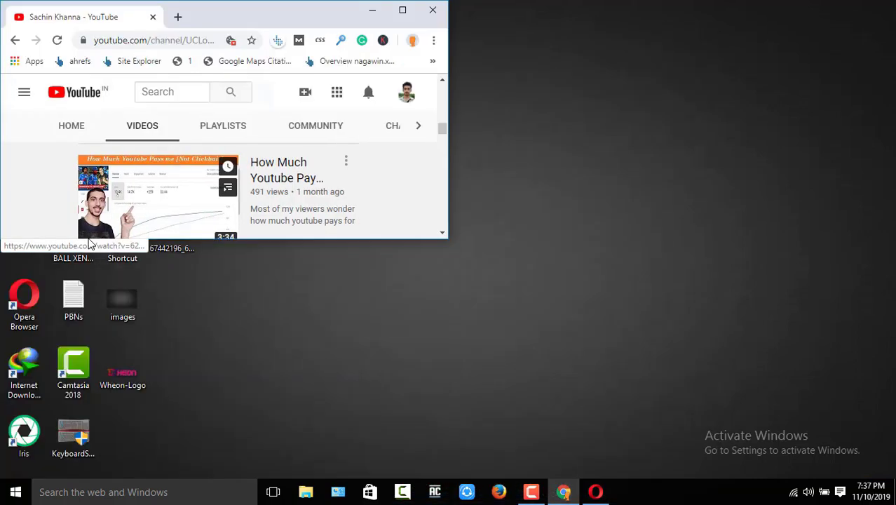
key("super+Down")
key("super+Down")
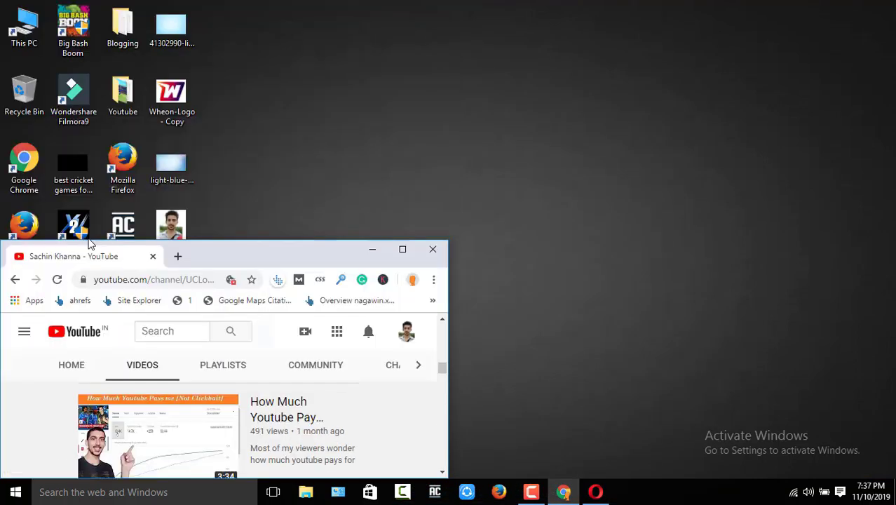
key("super+Down")
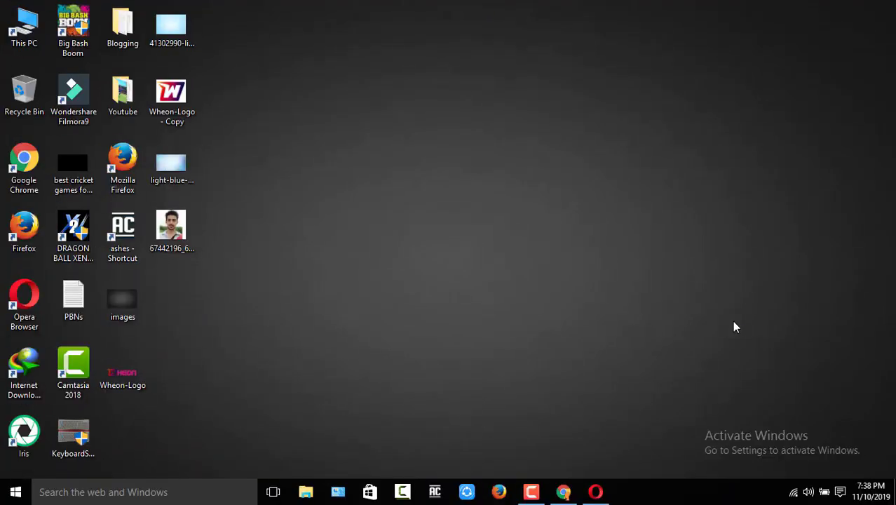
Open the Action Center, and open a File Explorer window while the browser is in front
key("super+a")
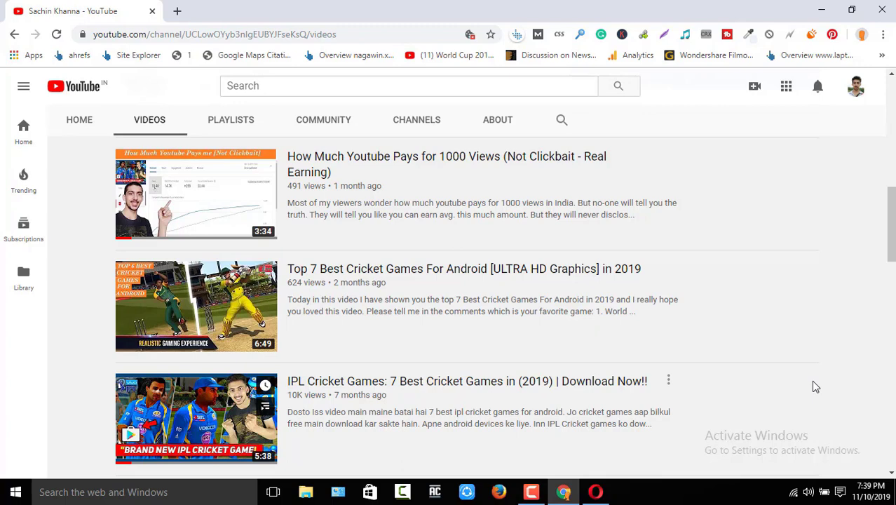
key("super+e")
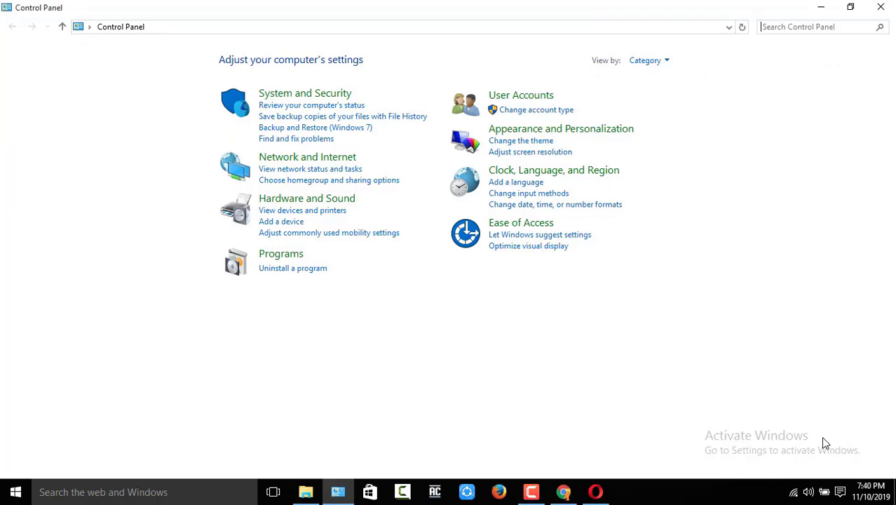
Show all open windows in Task View and leave it again, starting from the Control Panel window
key("super+Tab")
key("super+Tab")
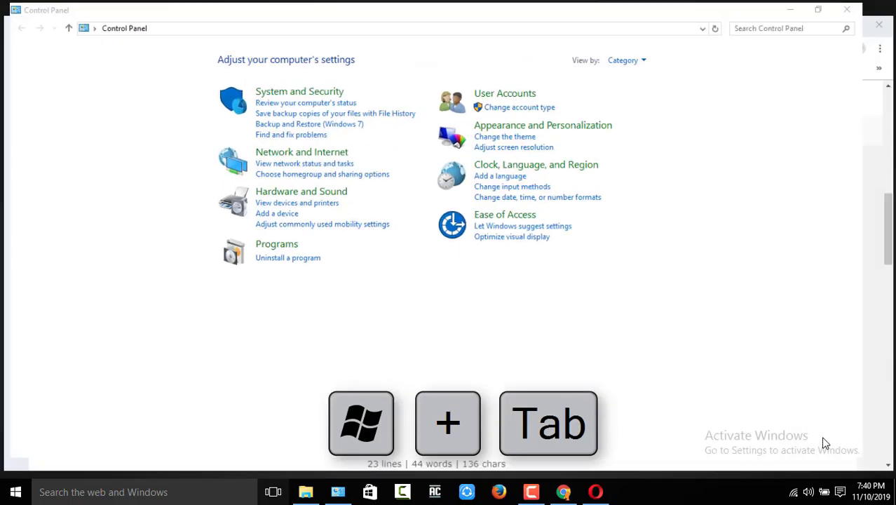
key("super+Tab")
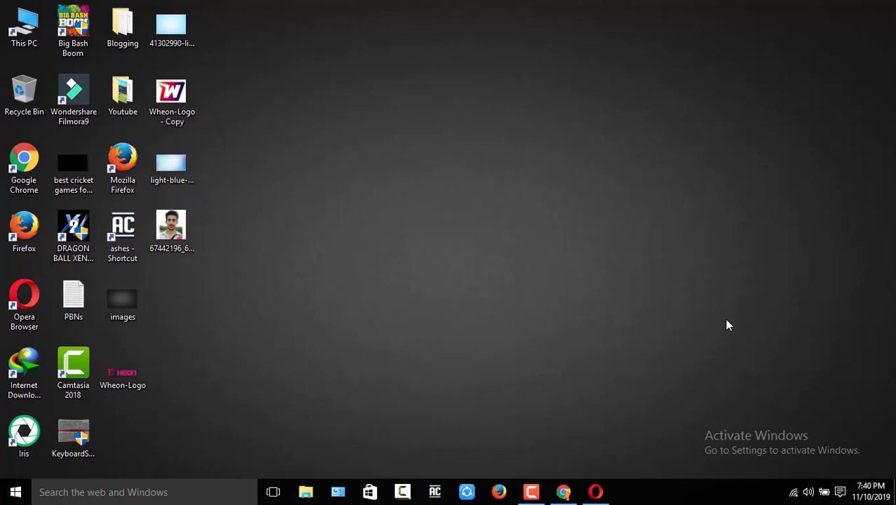
Enlarge the desktop with Magnifier and view the devices and drives in This PC
key("super+plus")
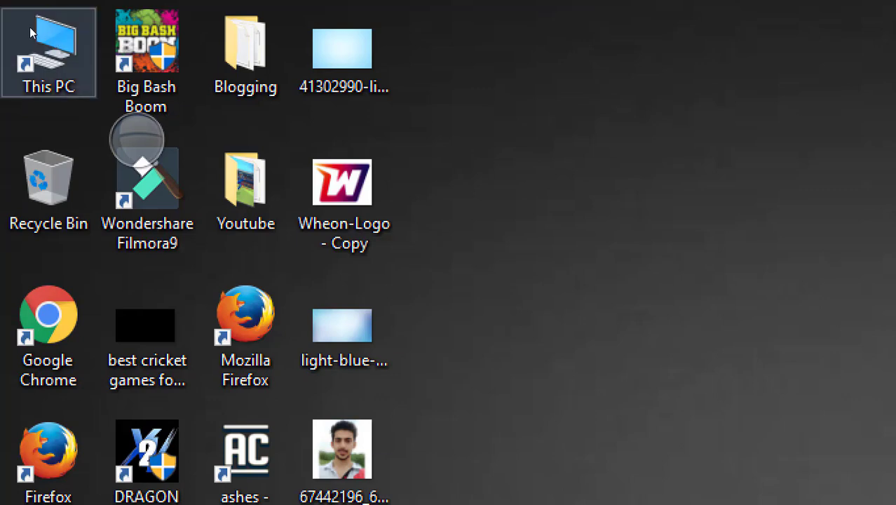
double_click(29, 33)
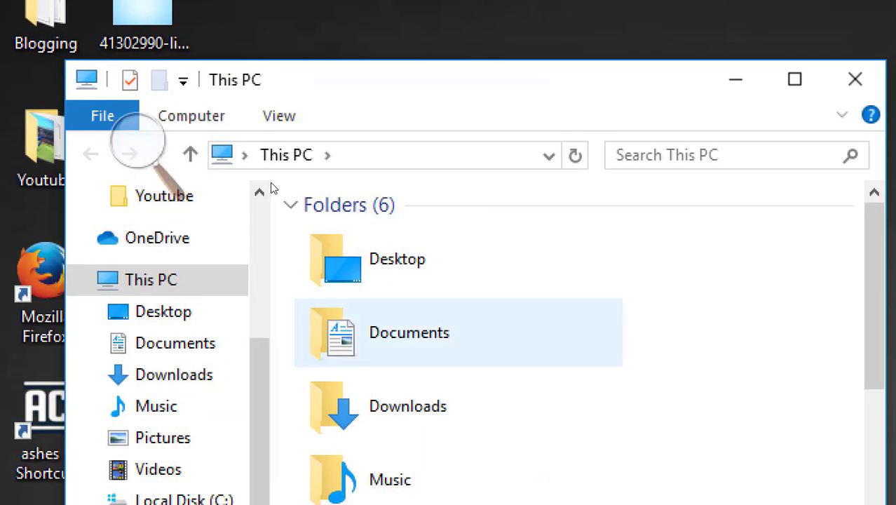
scroll(277, 183, "down", 5)
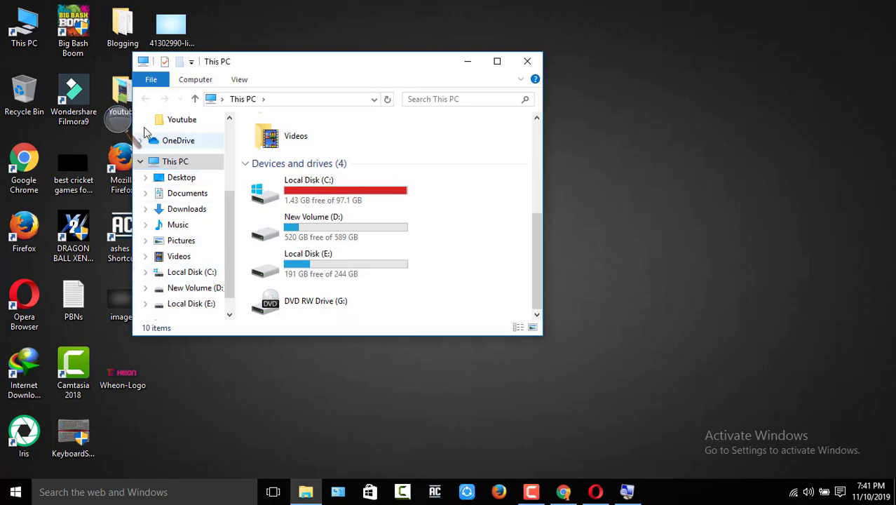
key("super+equal")
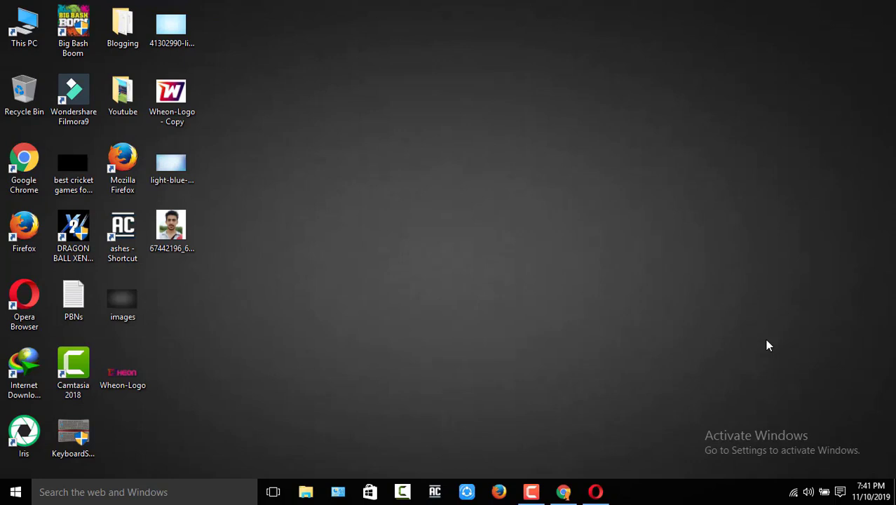
Show the Quick Link menu of system tools with its shut down or sign out options, and dismiss it
key("super+x")
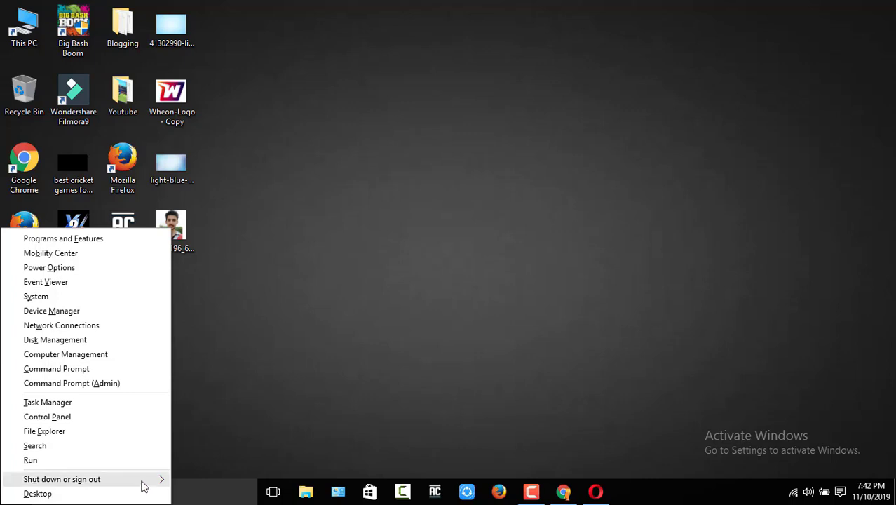
mouse_move(144, 483)
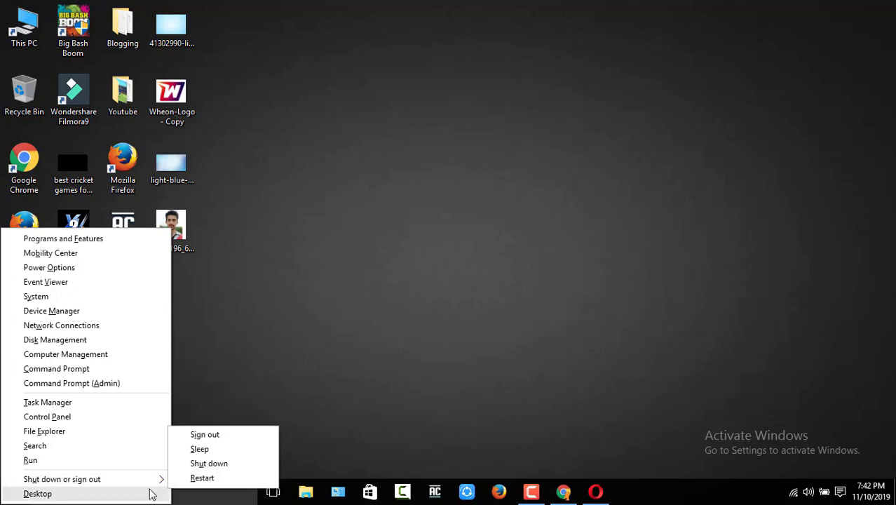
left_click(218, 427)
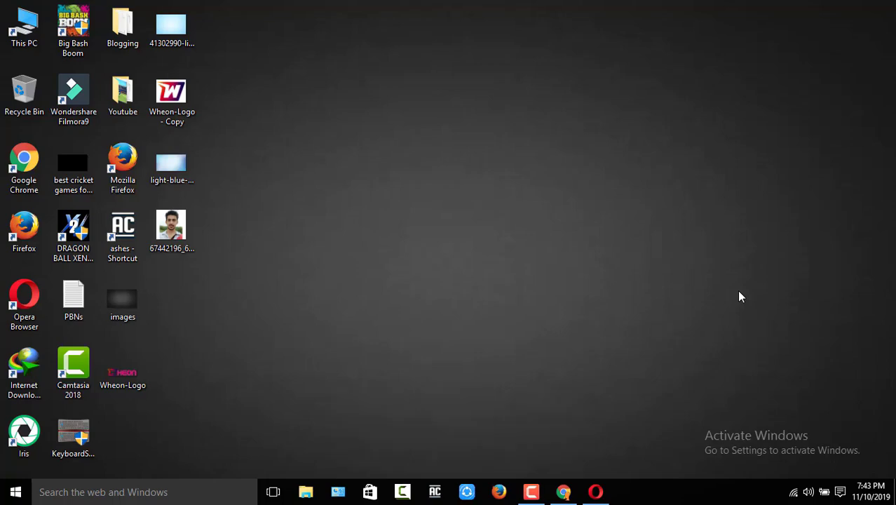
View the account entry in the Start menu and close the menu, and open the Run dialog
left_click(15, 492)
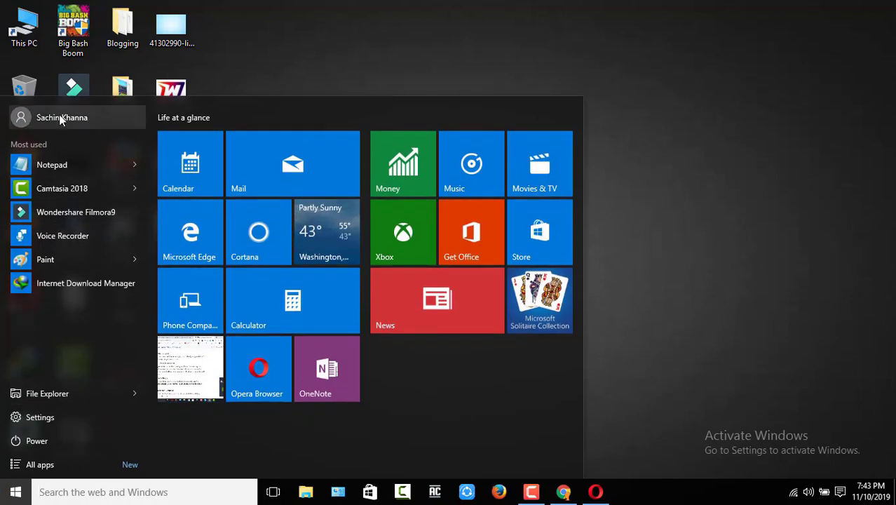
left_click(310, 43)
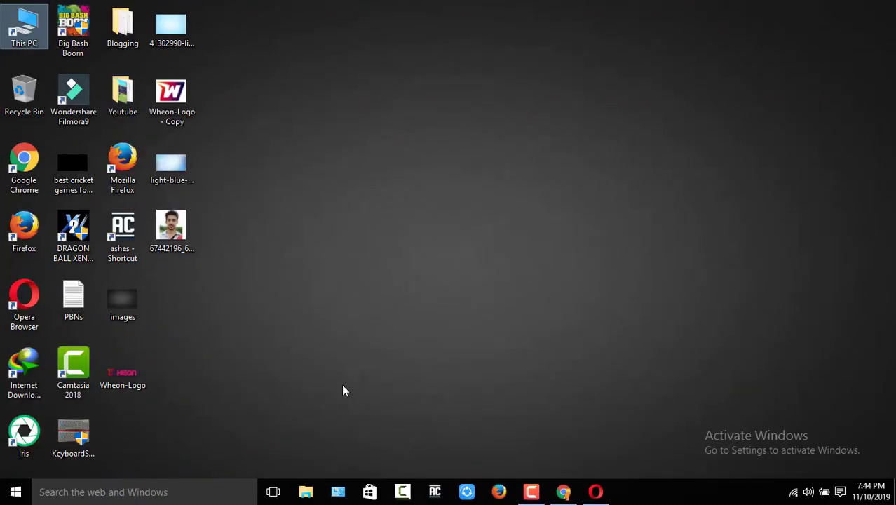
key("super+r")
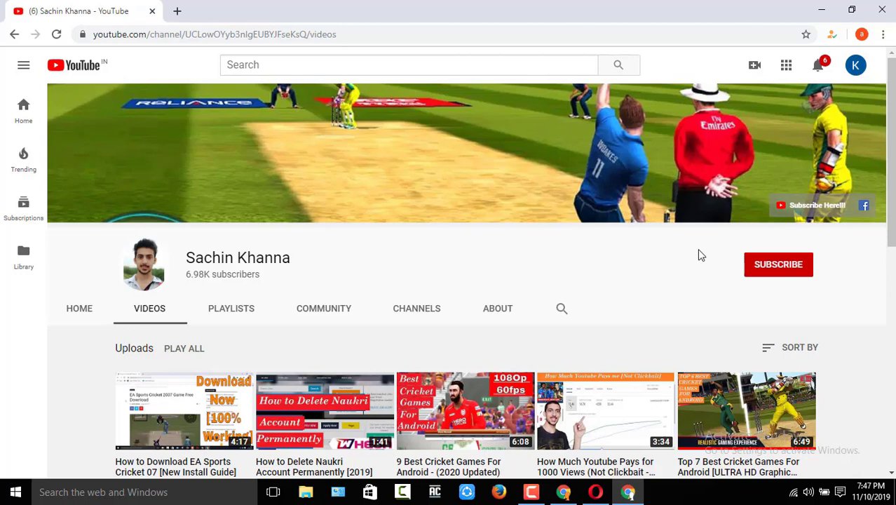
Subscribe to the YouTube channel open in the browser and set its notifications to All
left_click(770, 273)
left_click(799, 265)
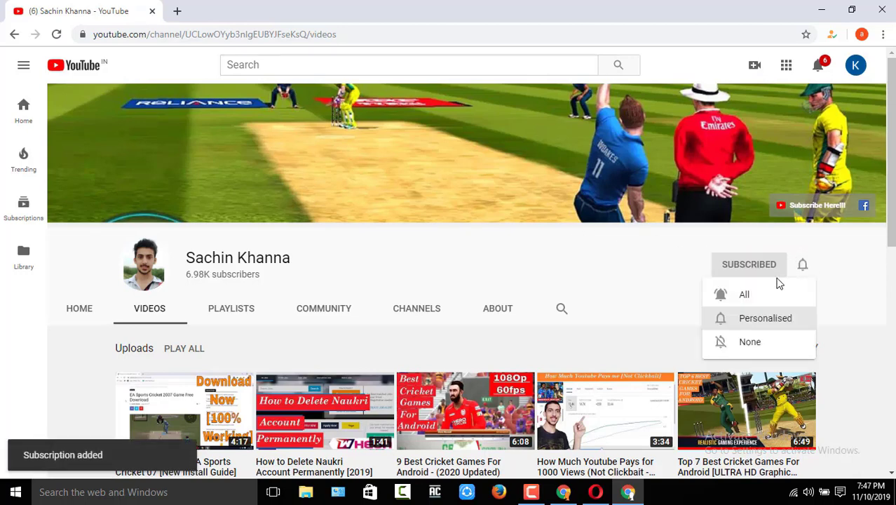
left_click(767, 295)
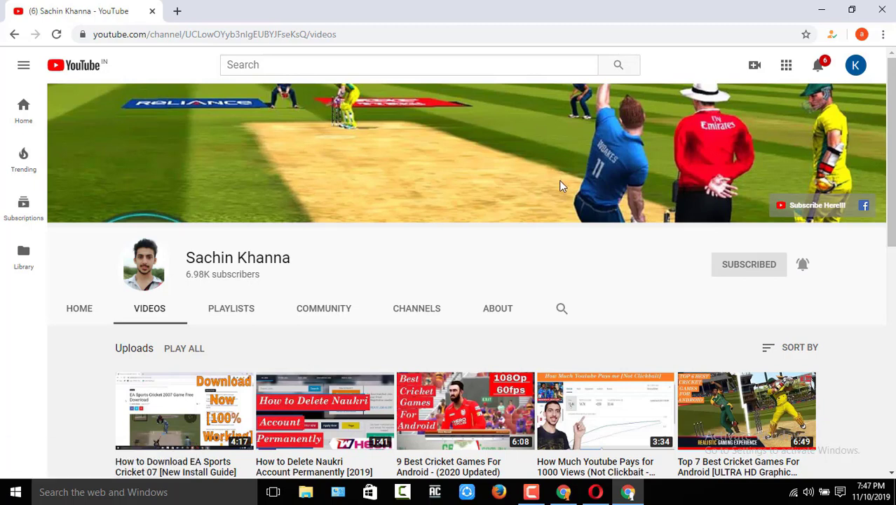